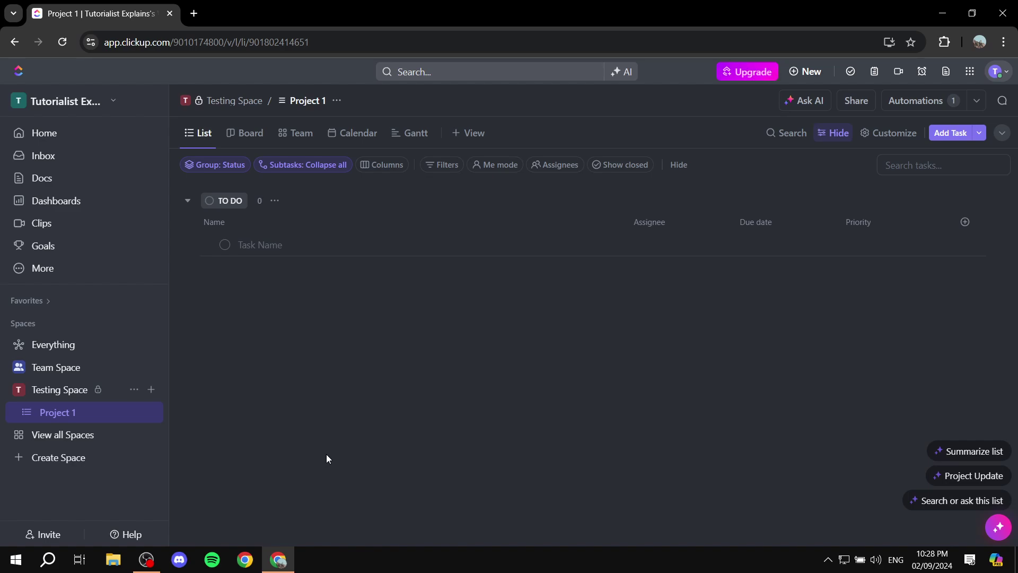
Step: Create a task named 'Test' in TO DO and check its status options without changing them
click(292, 244)
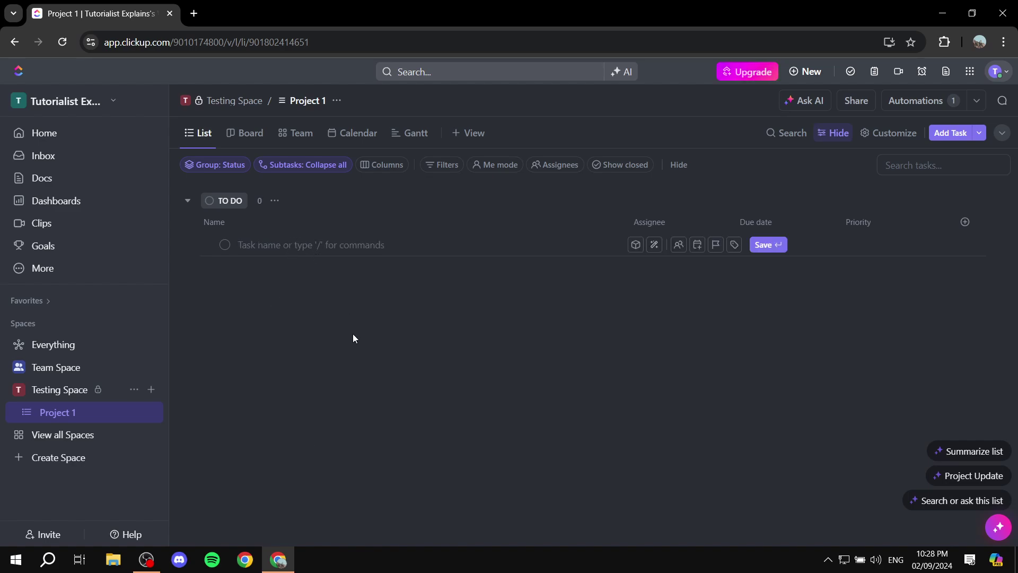
text(T)
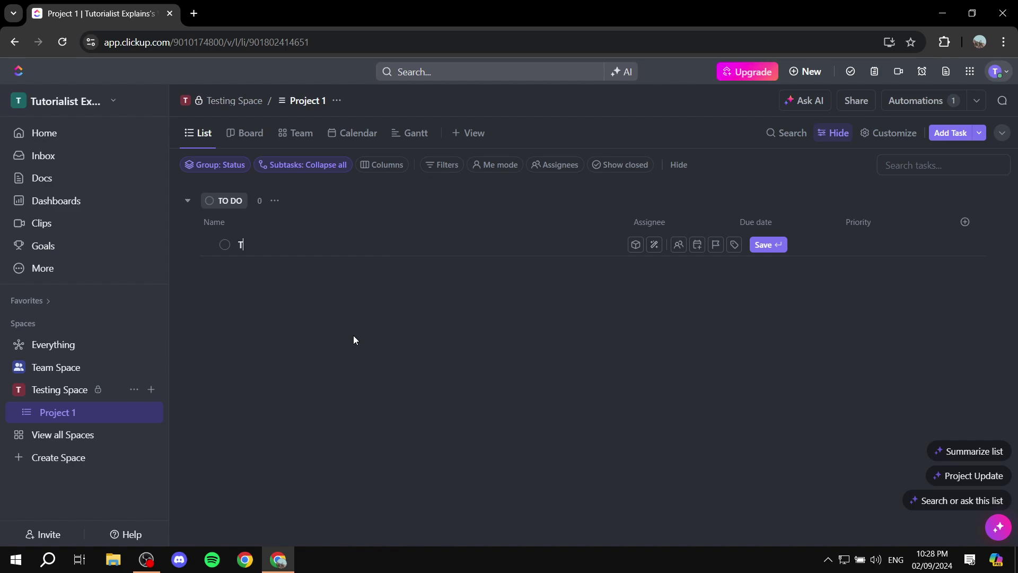
text(est)
key(Return)
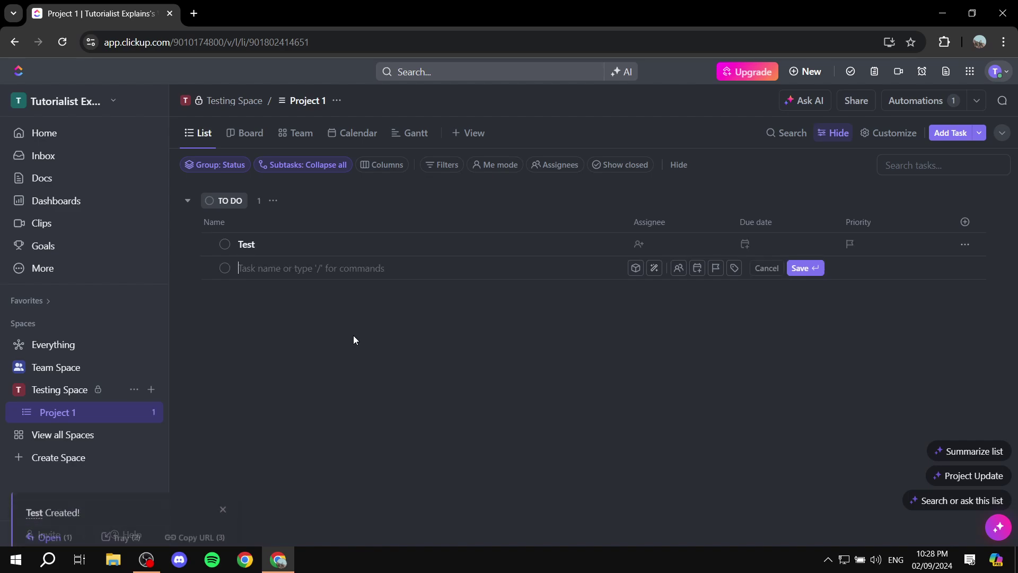
key(Escape)
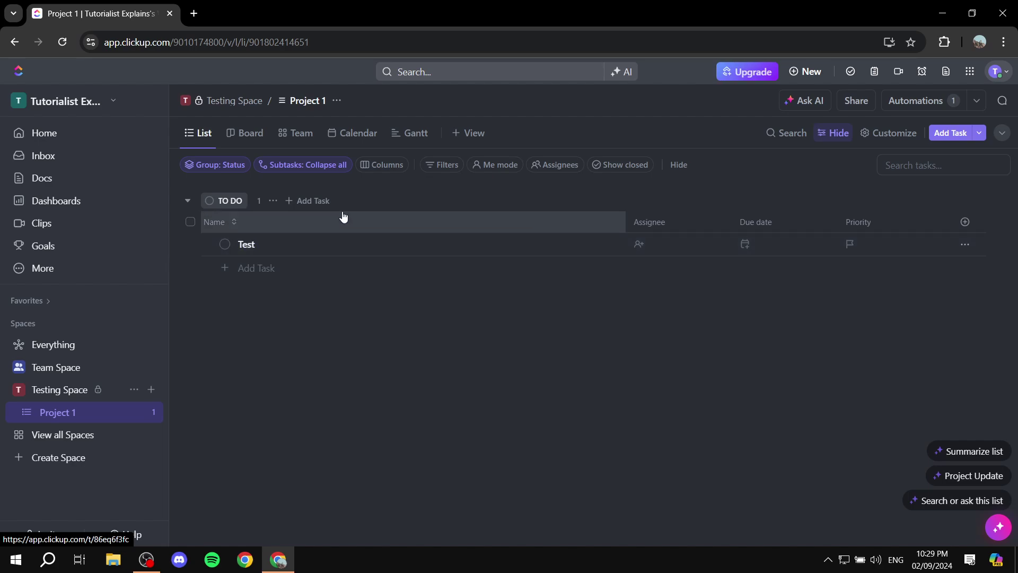
click(226, 245)
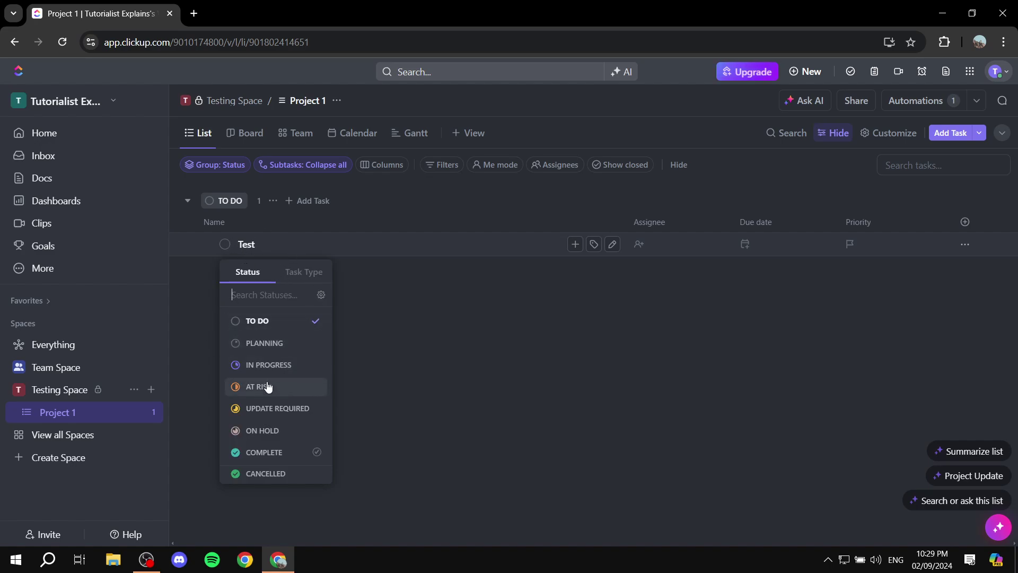
click(422, 294)
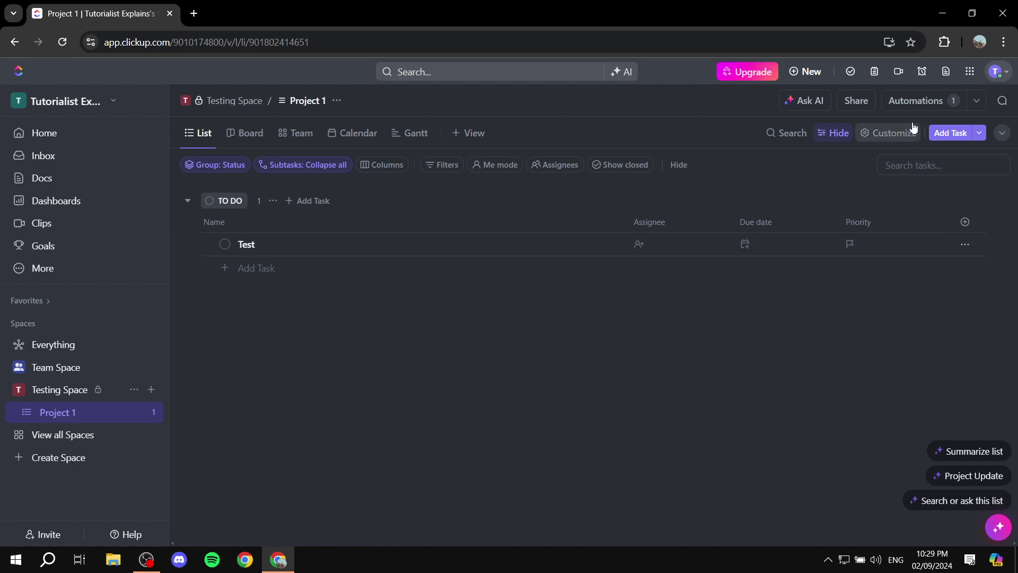
Step: Open Automations for Project 1 and add a new automation rule
click(918, 102)
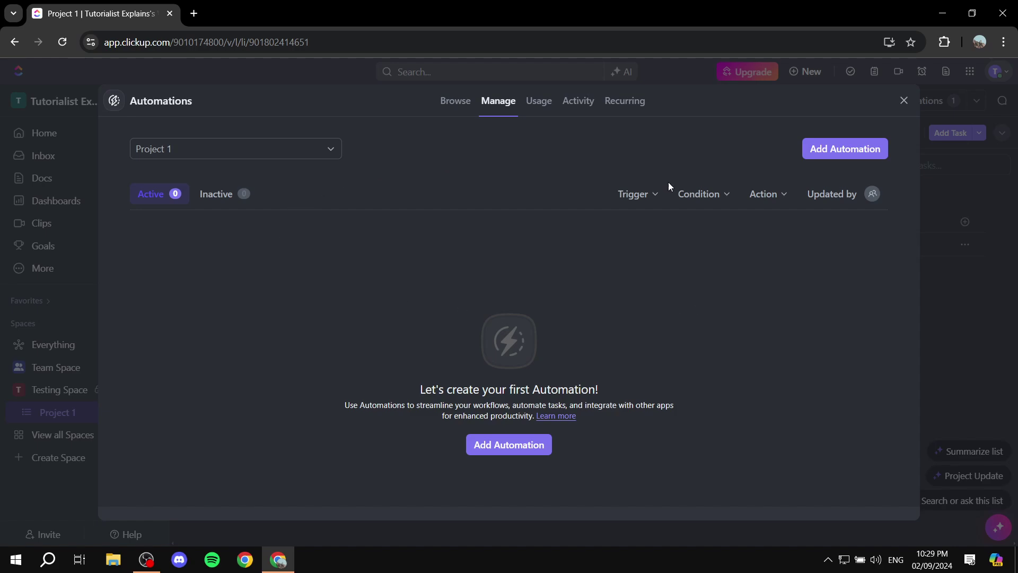
click(831, 149)
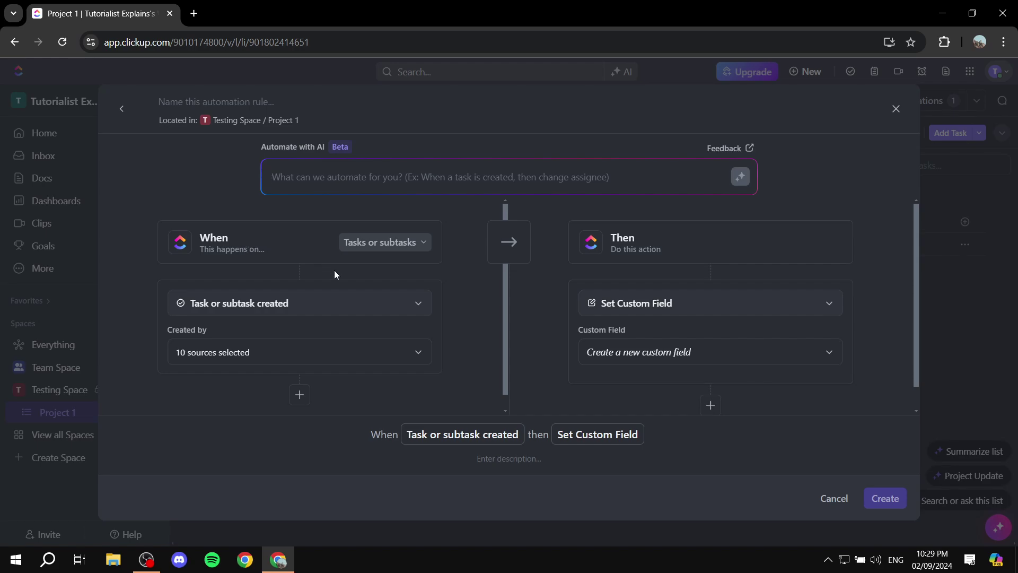
Step: Set the When trigger to 'Status changes'
click(318, 303)
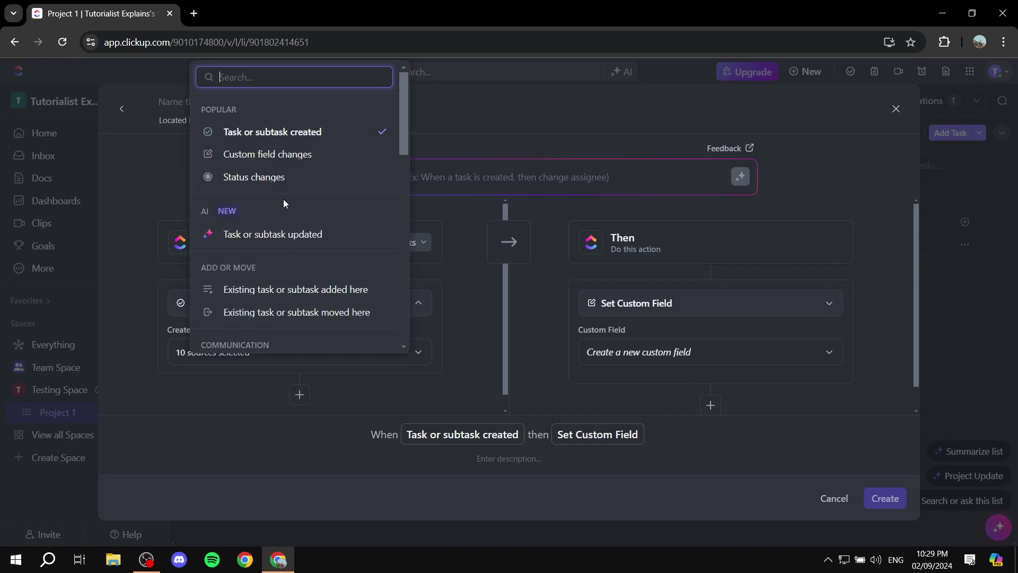
scroll(318, 223, down, 4)
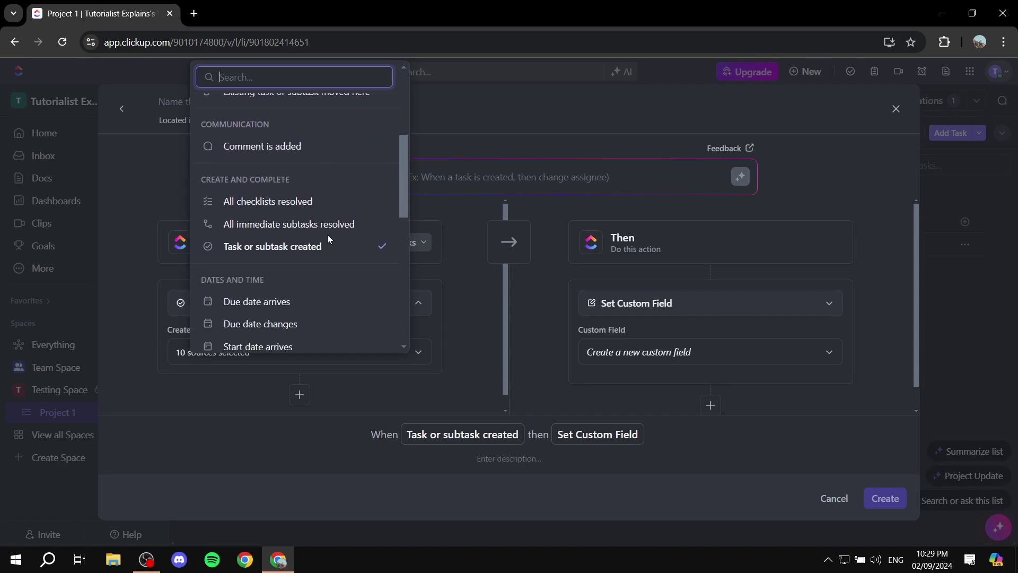
scroll(327, 236, down, 5)
scroll(318, 202, down, 3)
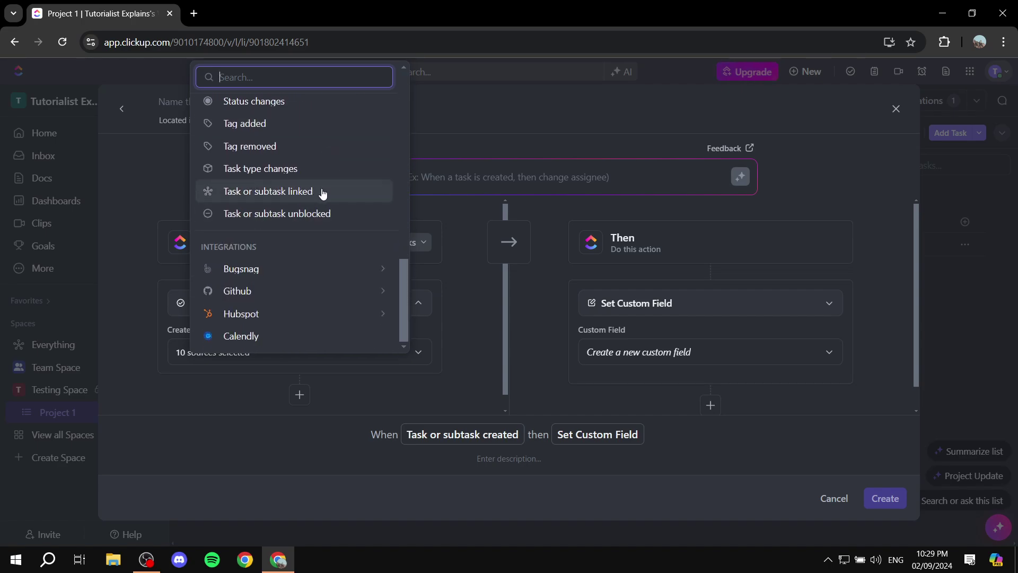
scroll(341, 218, up, 3)
scroll(342, 227, up, 10)
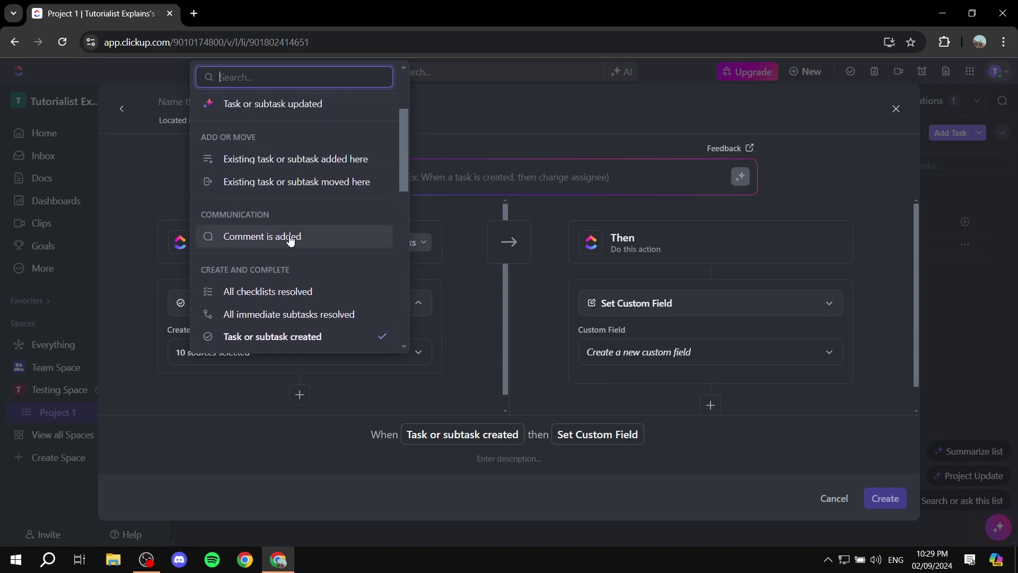
scroll(308, 194, up, 1)
click(255, 176)
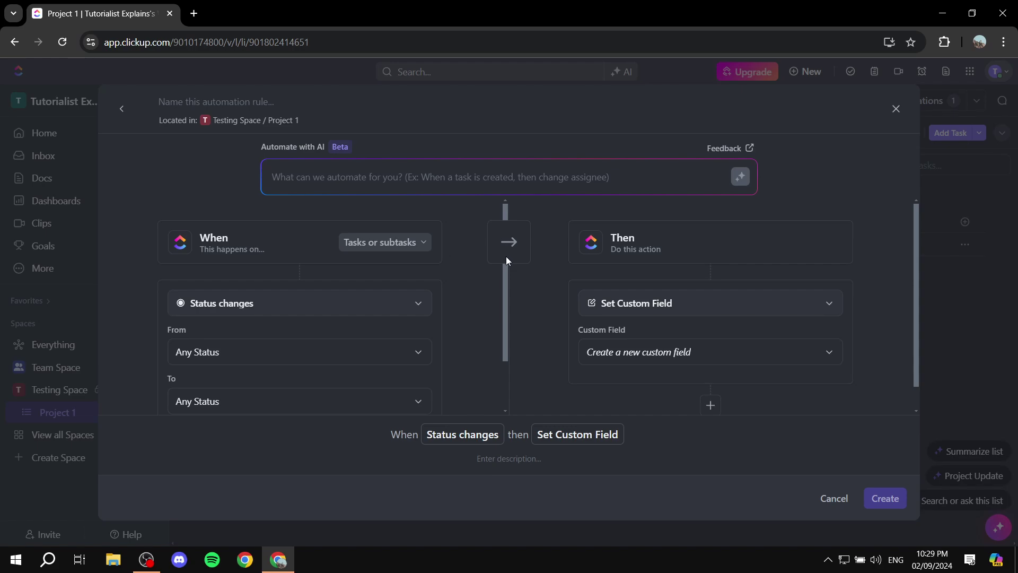
Step: Set the trigger's From status to TO DO and To status to IN PROGRESS
scroll(154, 319, down, 1)
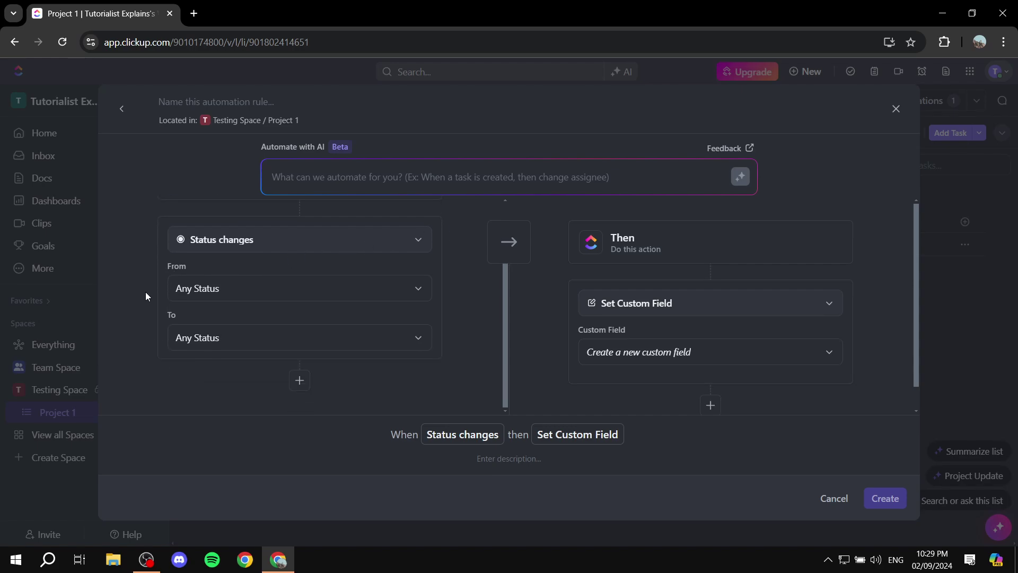
click(235, 288)
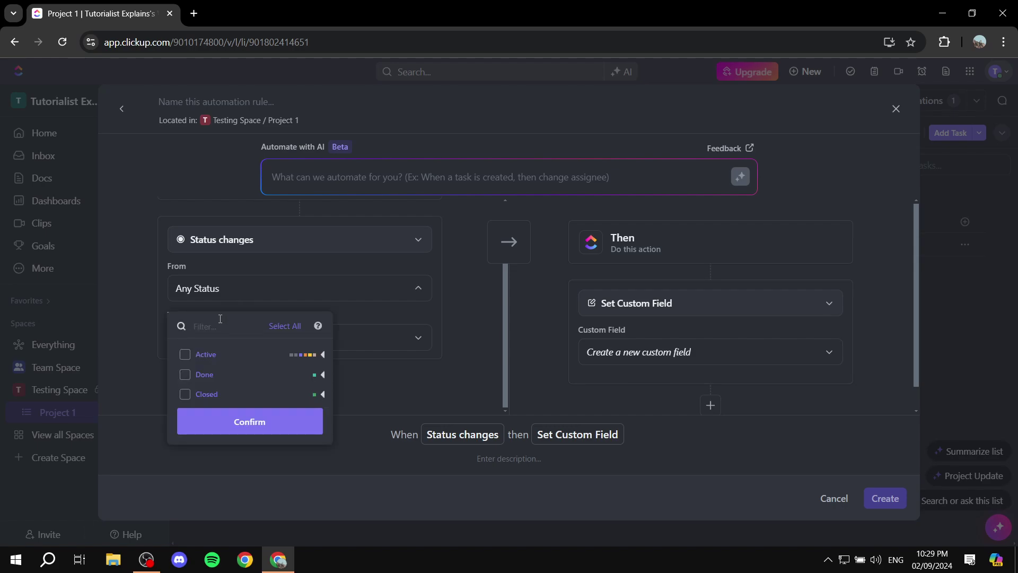
text(To do)
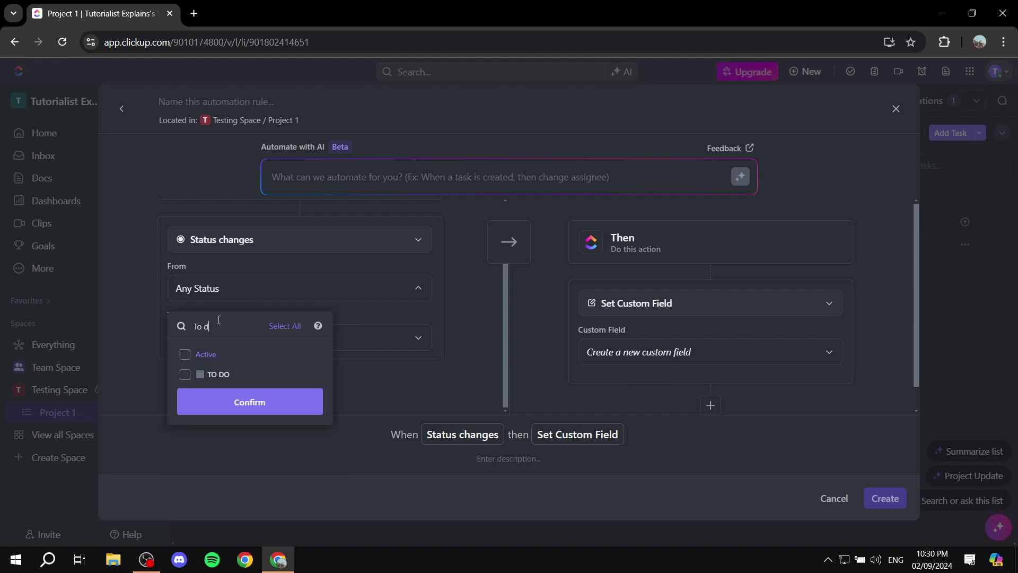
click(185, 375)
click(237, 404)
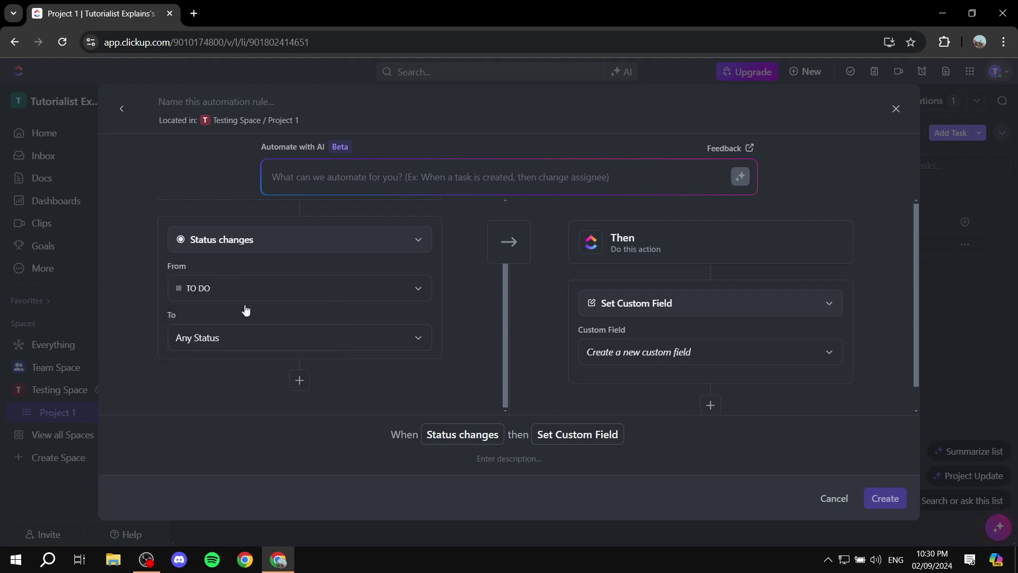
click(242, 344)
text(In pro)
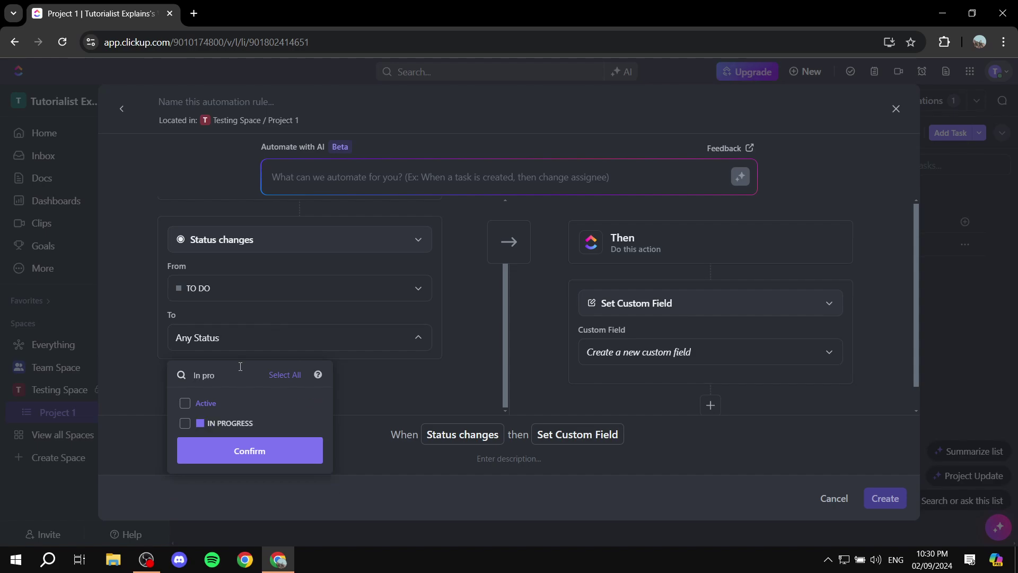
click(185, 423)
click(228, 452)
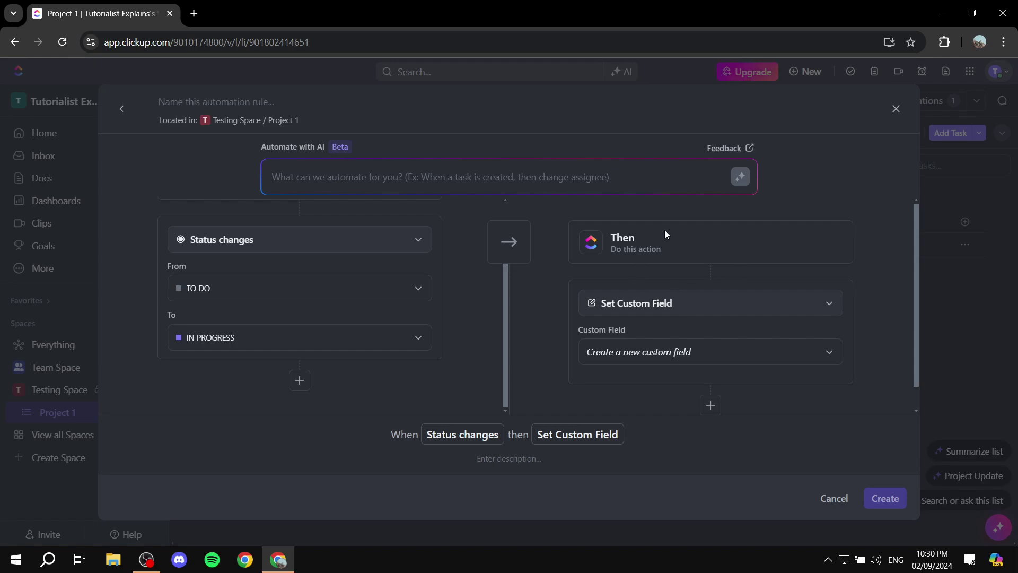
scroll(686, 227, down, 1)
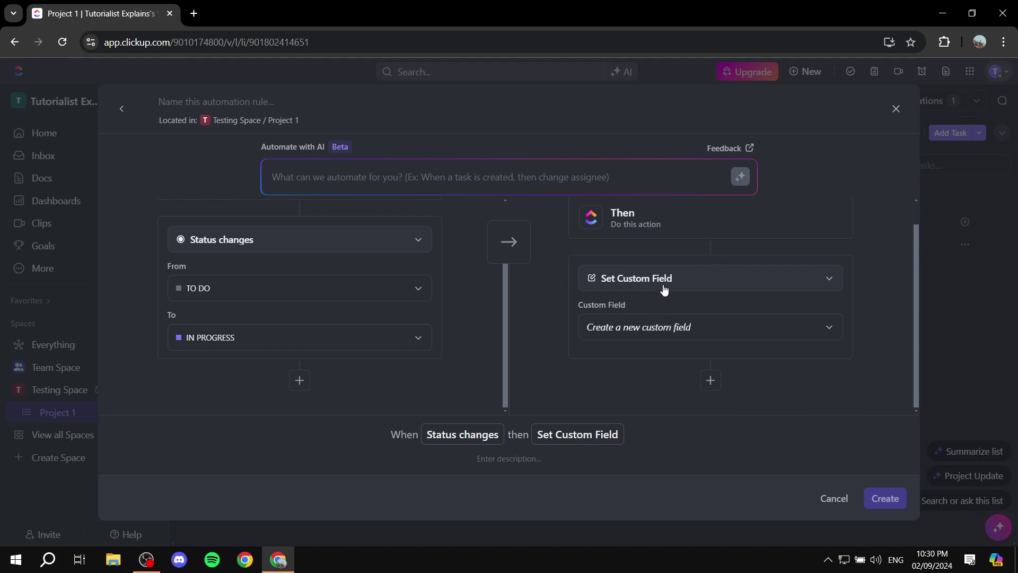
Step: Choose 'Create a subtask' as the action, leaving Parent Task unset
click(779, 295)
scroll(727, 356, down, 3)
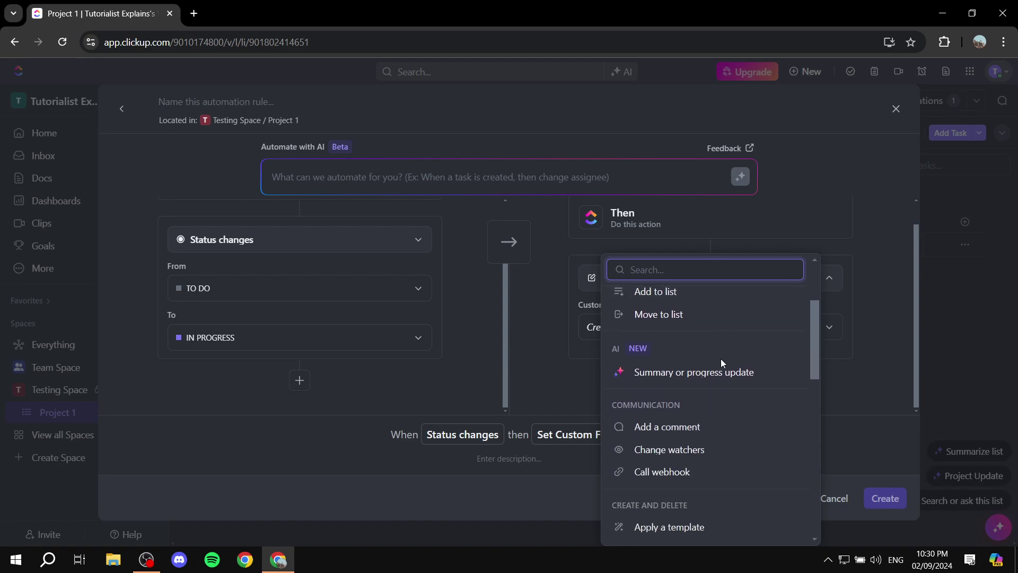
scroll(721, 358, down, 3)
scroll(690, 355, down, 2)
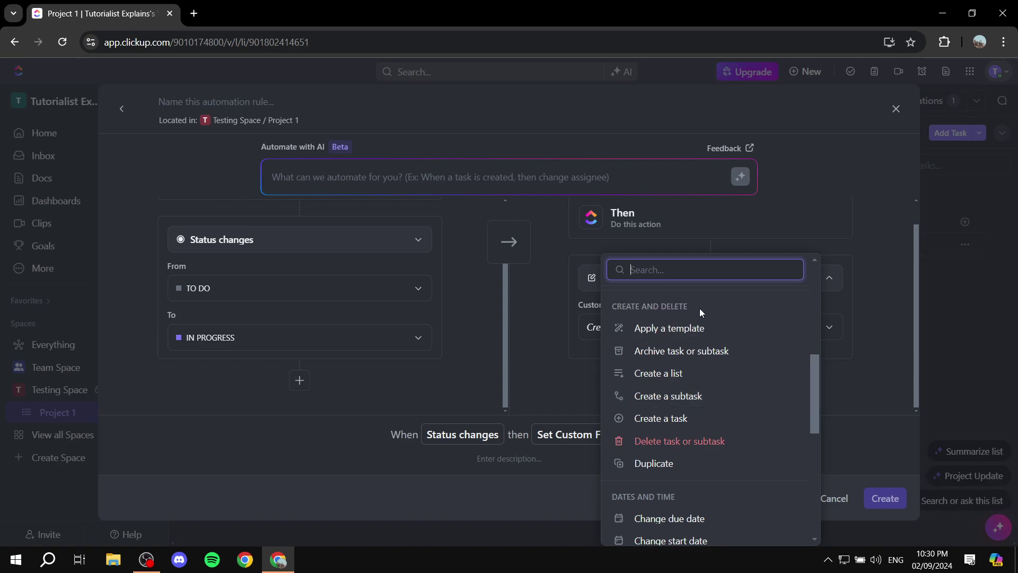
click(664, 399)
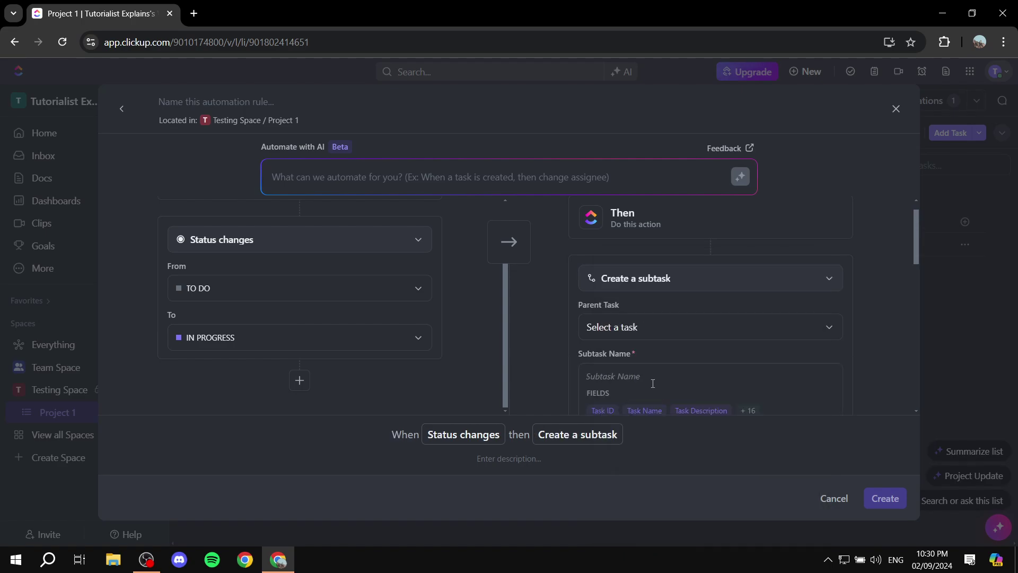
scroll(677, 293, down, 2)
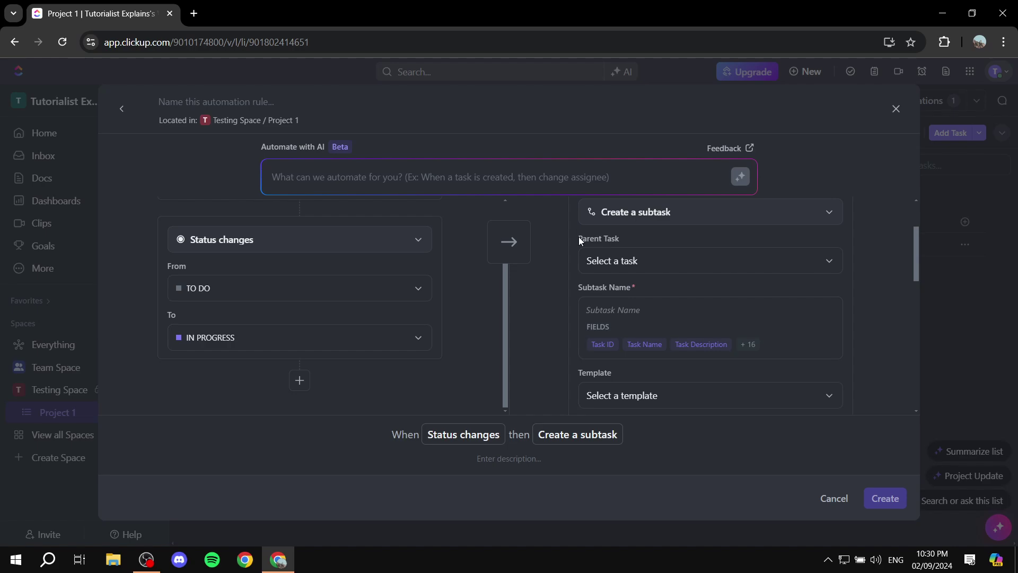
click(632, 235)
click(707, 260)
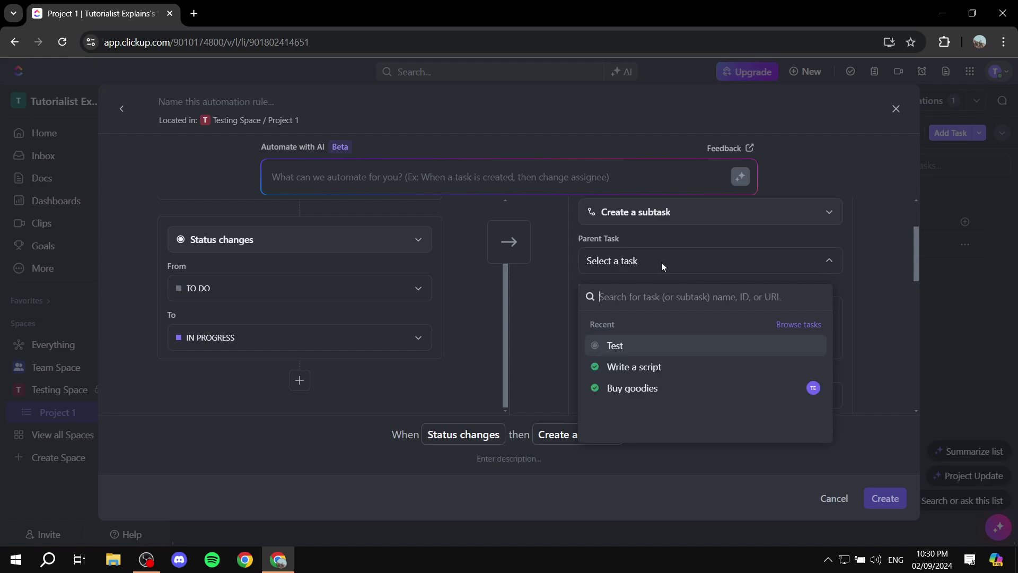
click(605, 260)
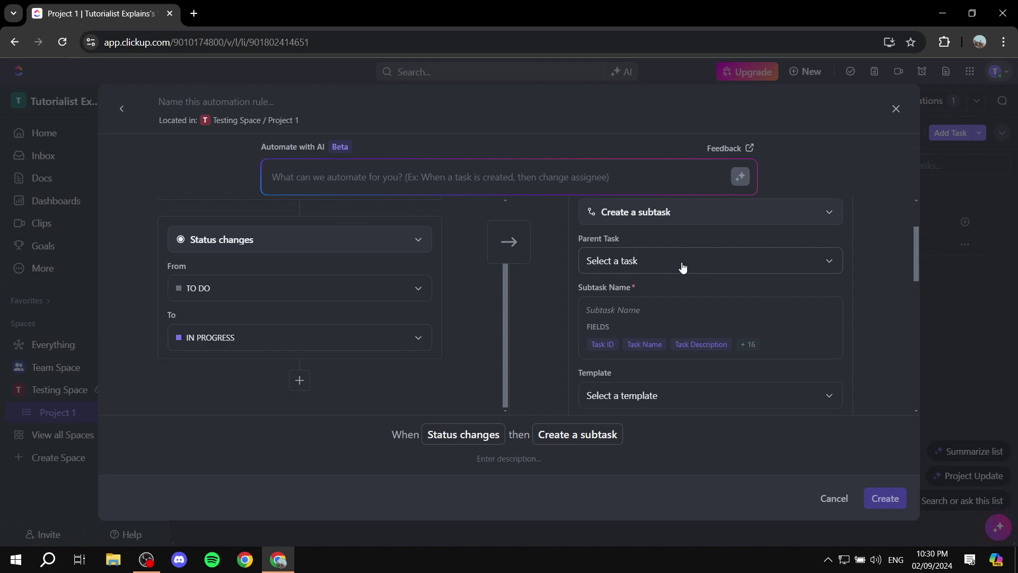
Step: Enter 'Test Subtask' as the subtask name and create the automation
click(624, 302)
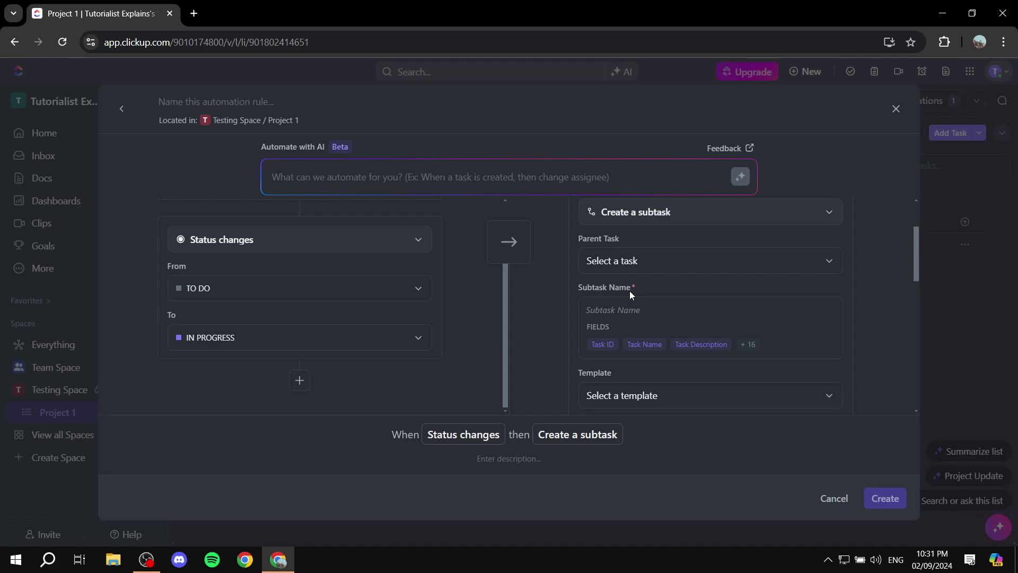
text(Test Subtask)
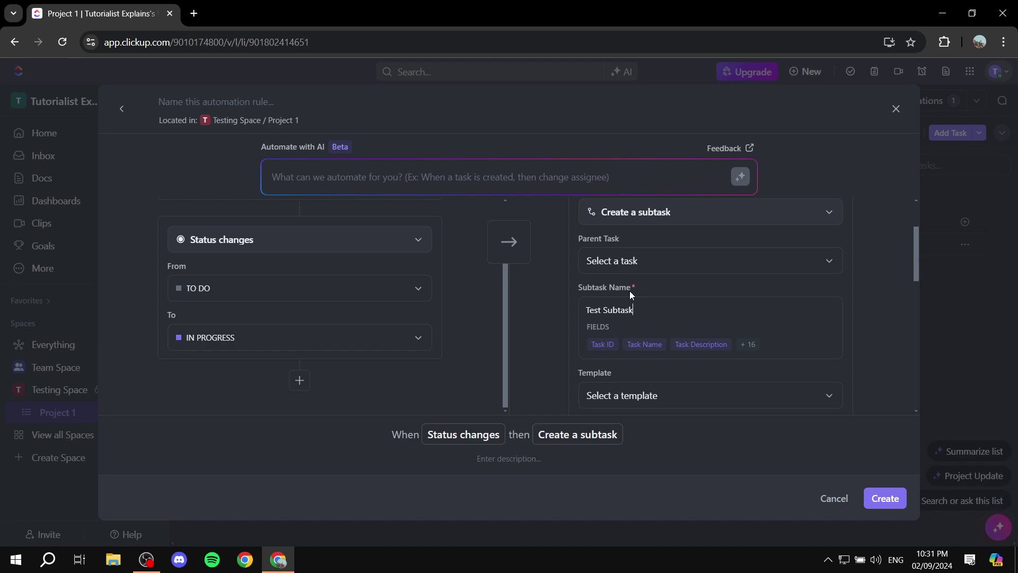
scroll(655, 289, down, 3)
scroll(654, 213, down, 3)
scroll(597, 278, up, 2)
scroll(673, 319, down, 3)
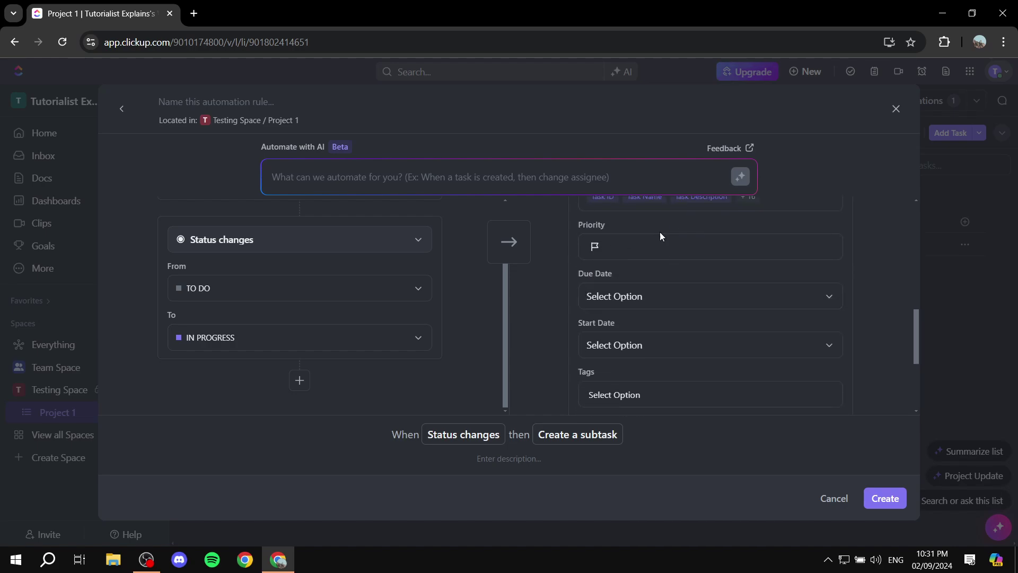
scroll(716, 255, down, 2)
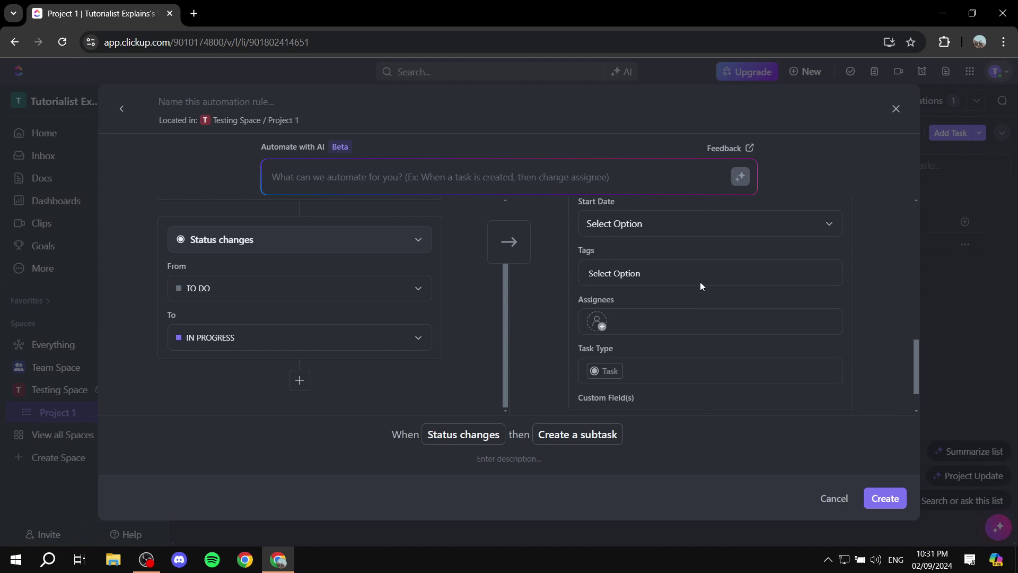
scroll(711, 271, up, 1)
scroll(679, 332, up, 2)
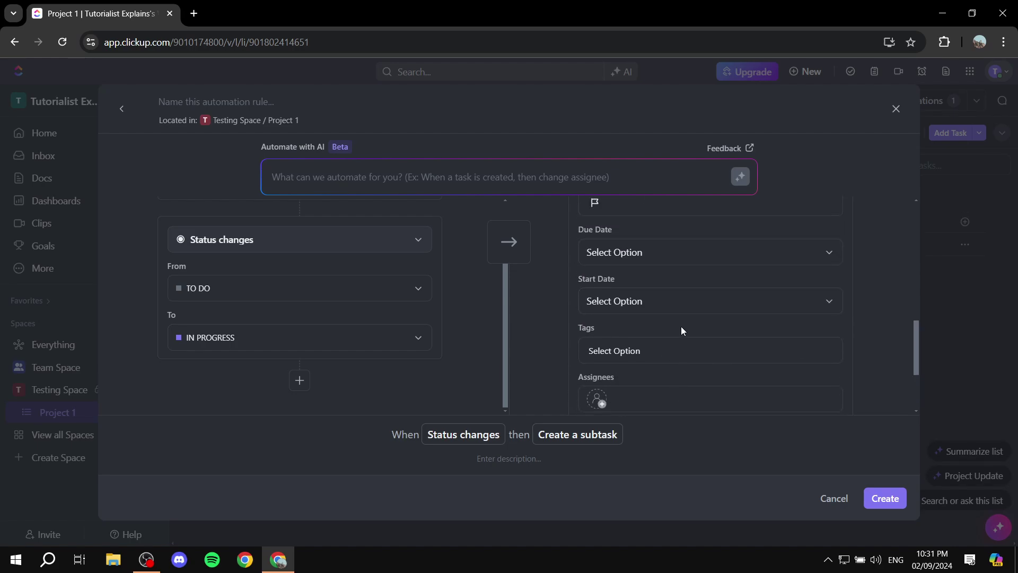
scroll(703, 268, down, 3)
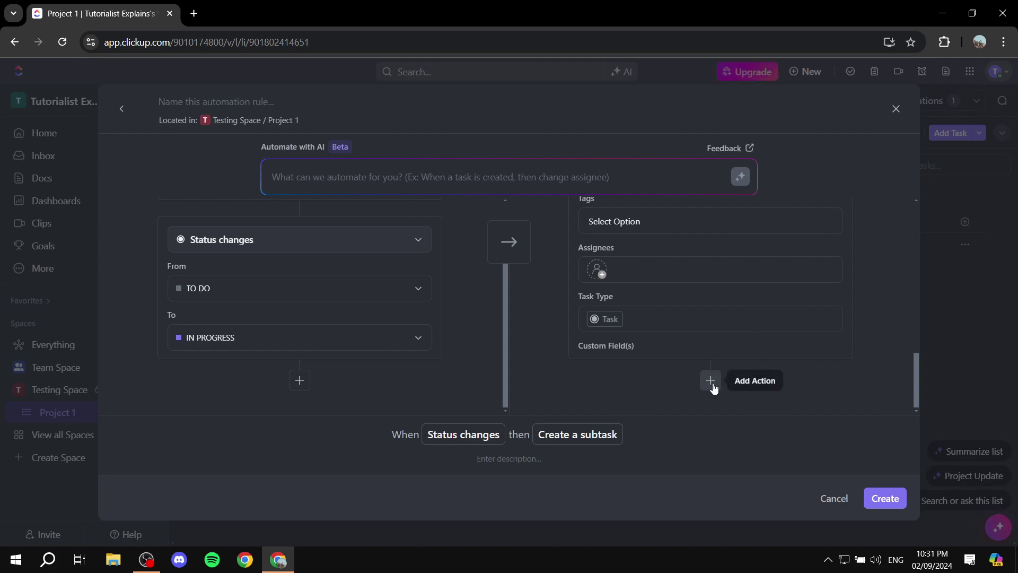
scroll(692, 346, up, 5)
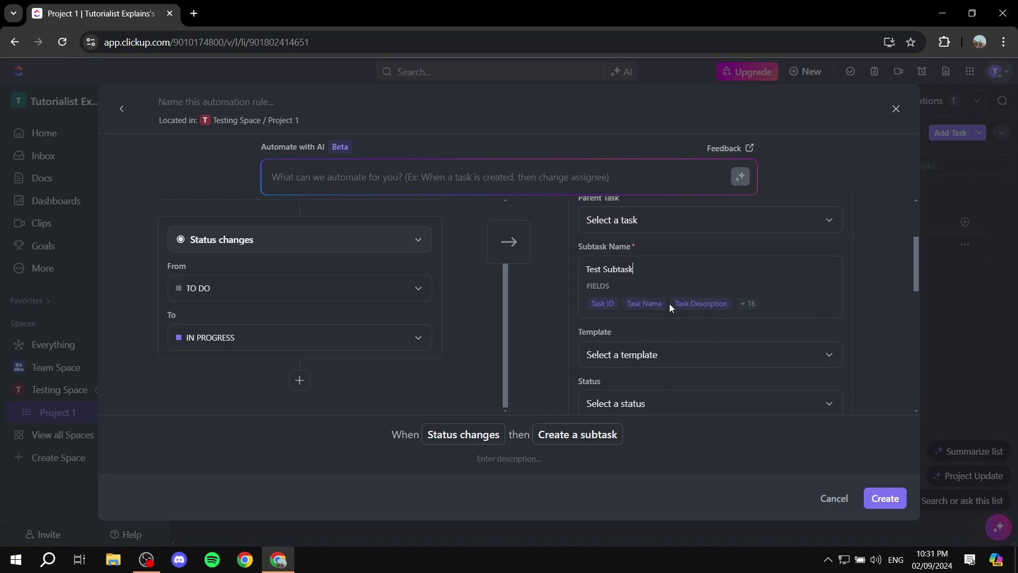
scroll(796, 274, down, 2)
scroll(796, 279, down, 3)
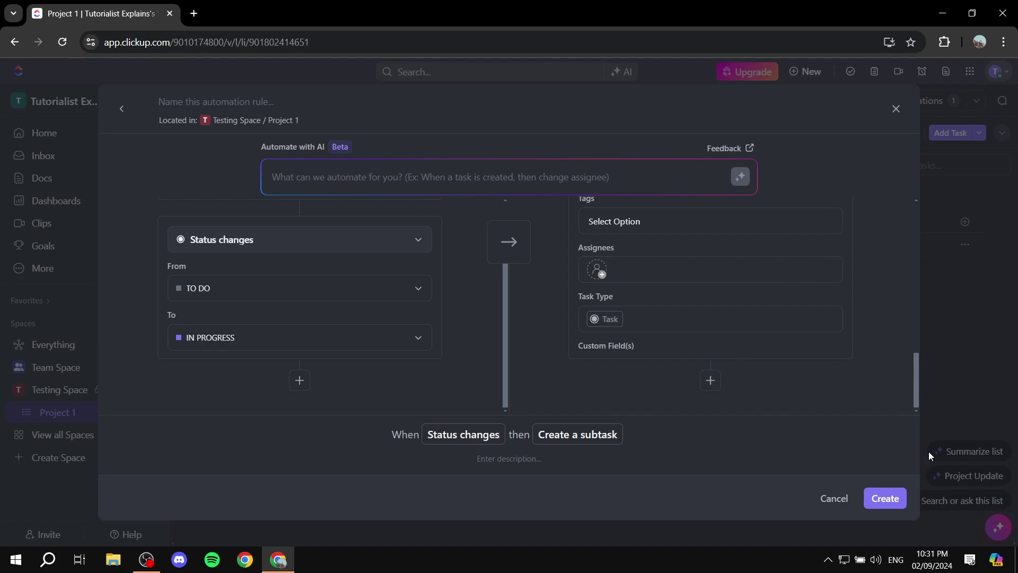
click(895, 498)
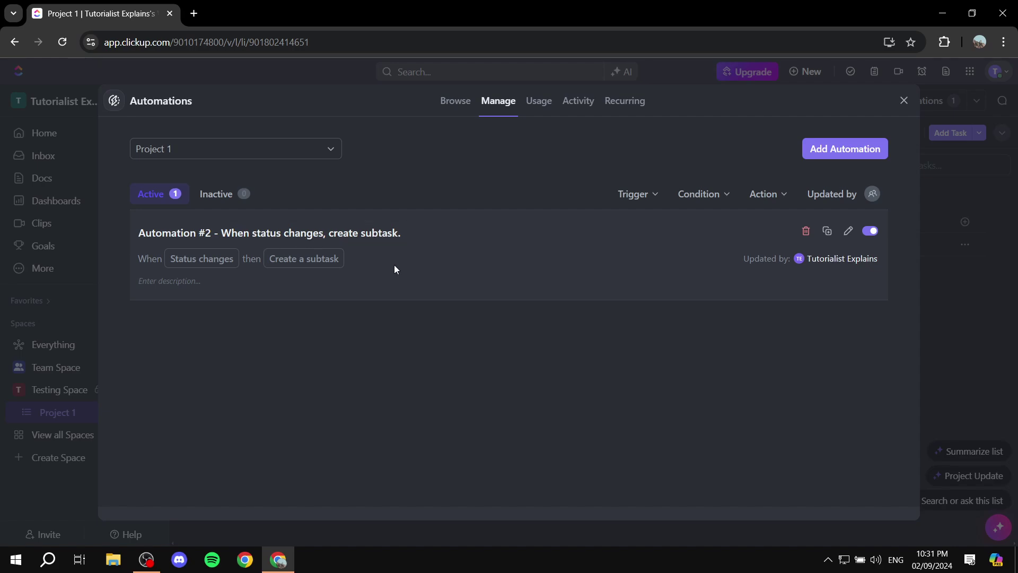
Step: Change task Test to IN PROGRESS, reload, and expand its automatically created subtask
click(905, 101)
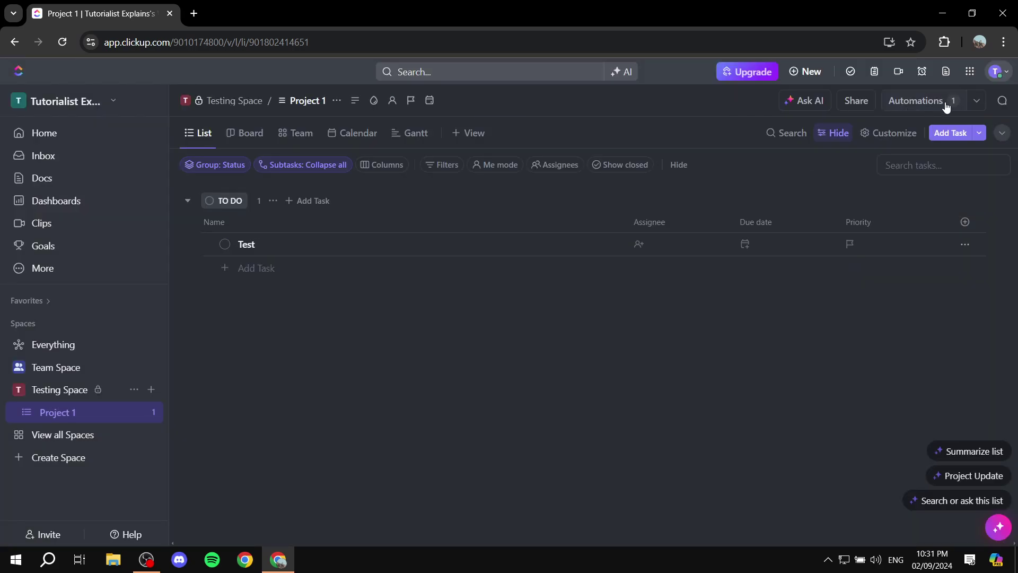
click(225, 244)
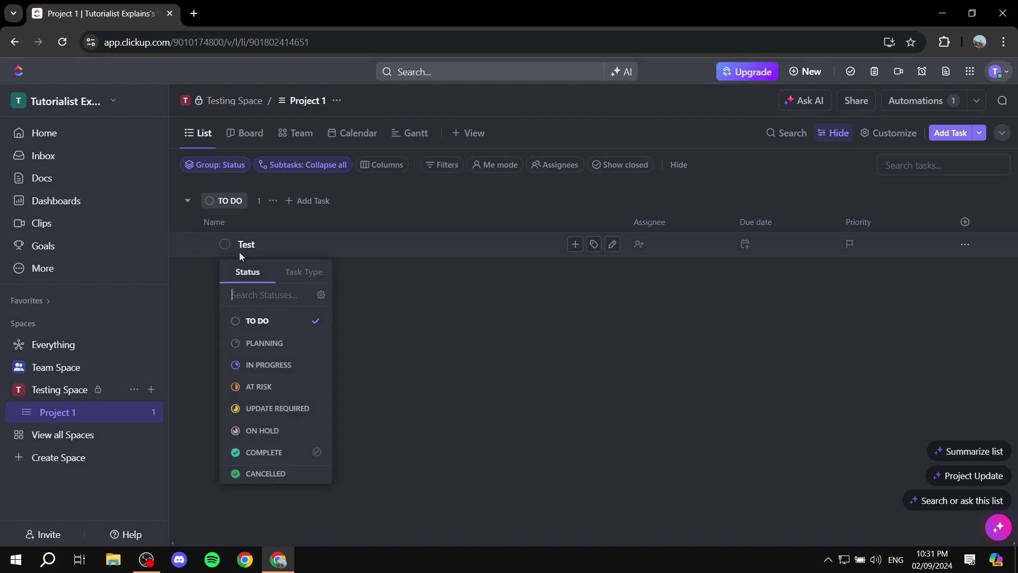
click(268, 364)
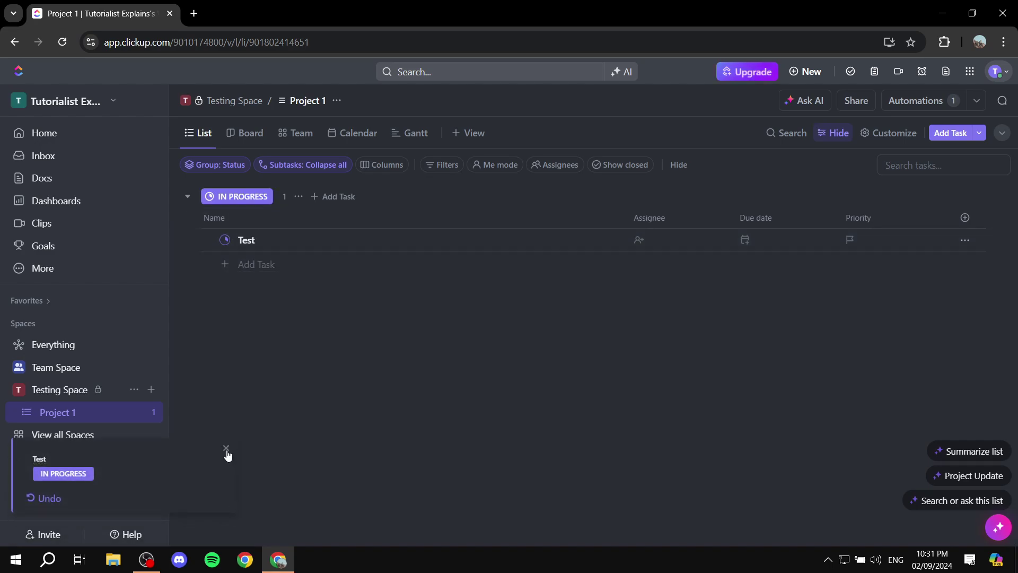
click(227, 448)
click(67, 43)
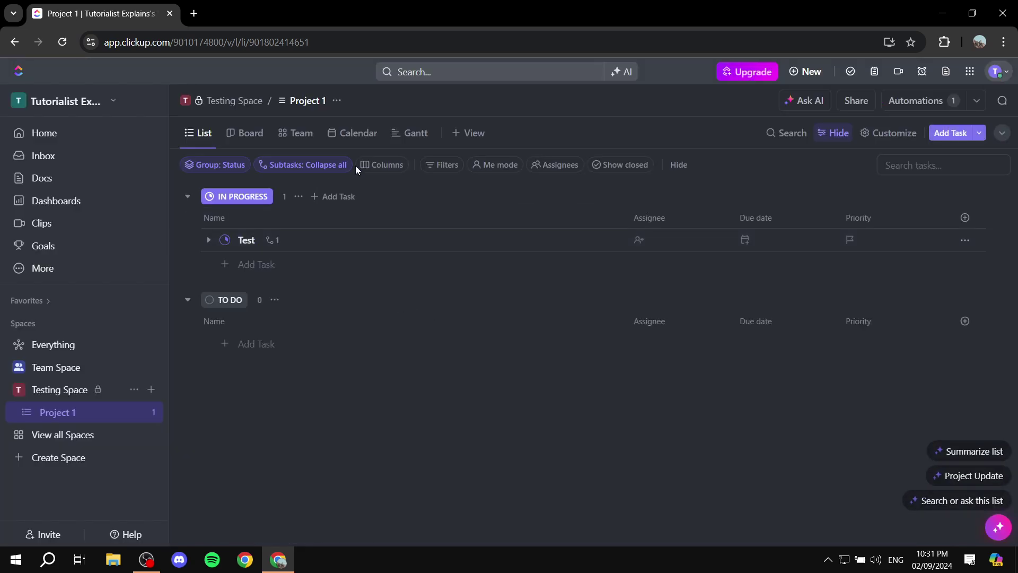
click(273, 242)
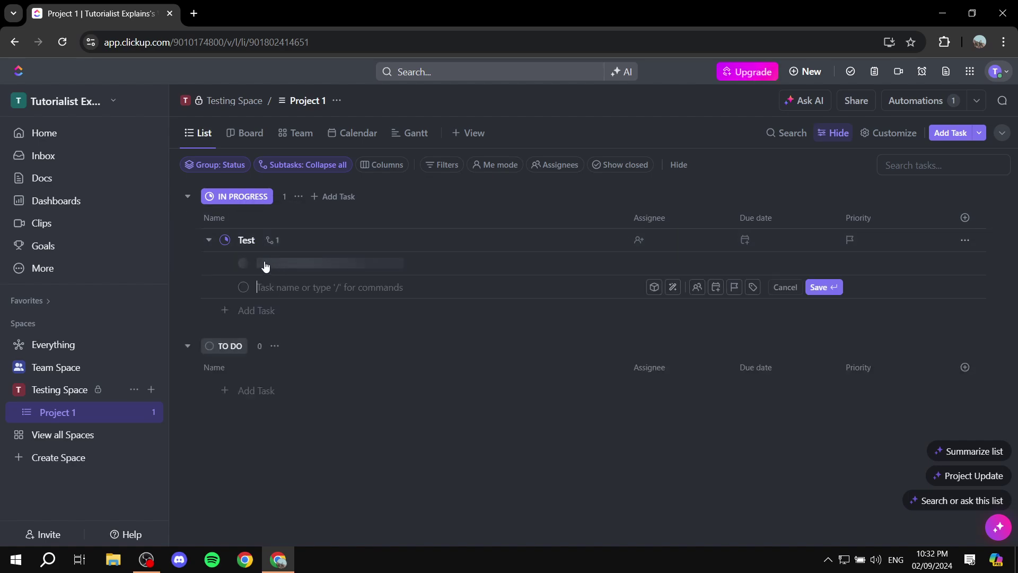